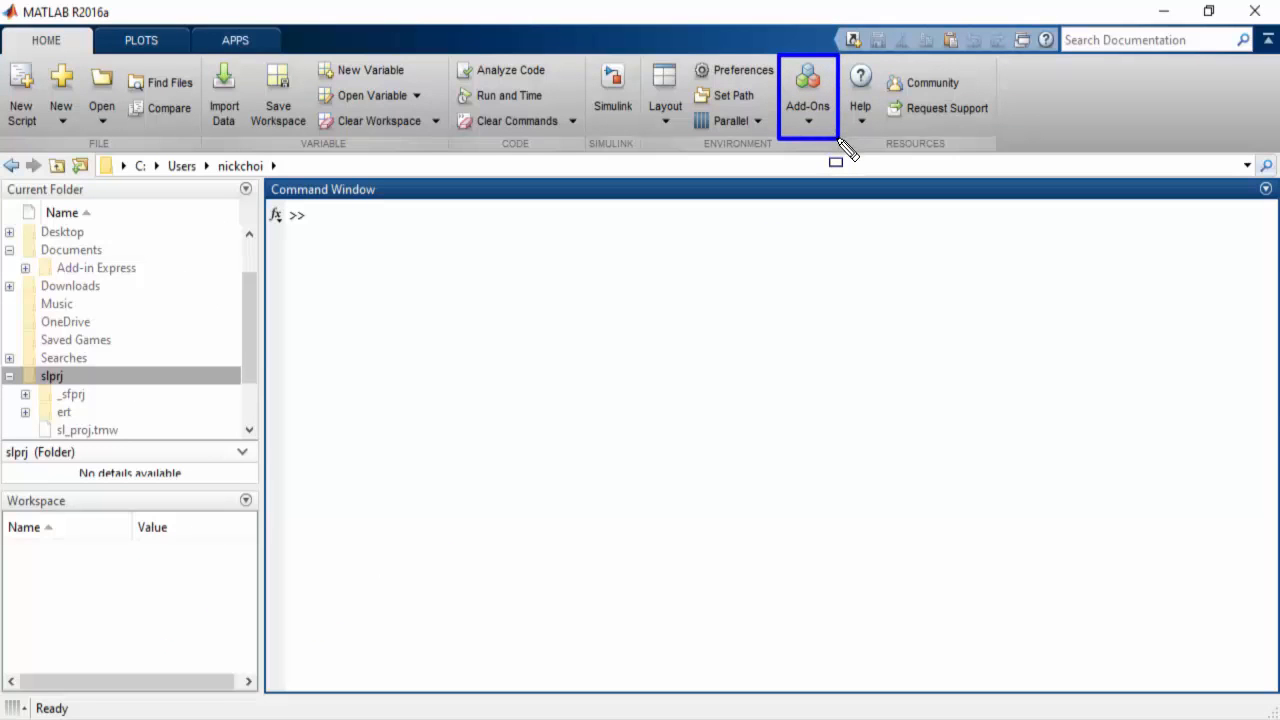
Step: Open the Add-Ons dropdown to reach the GearDefectDetector model
click(817, 125)
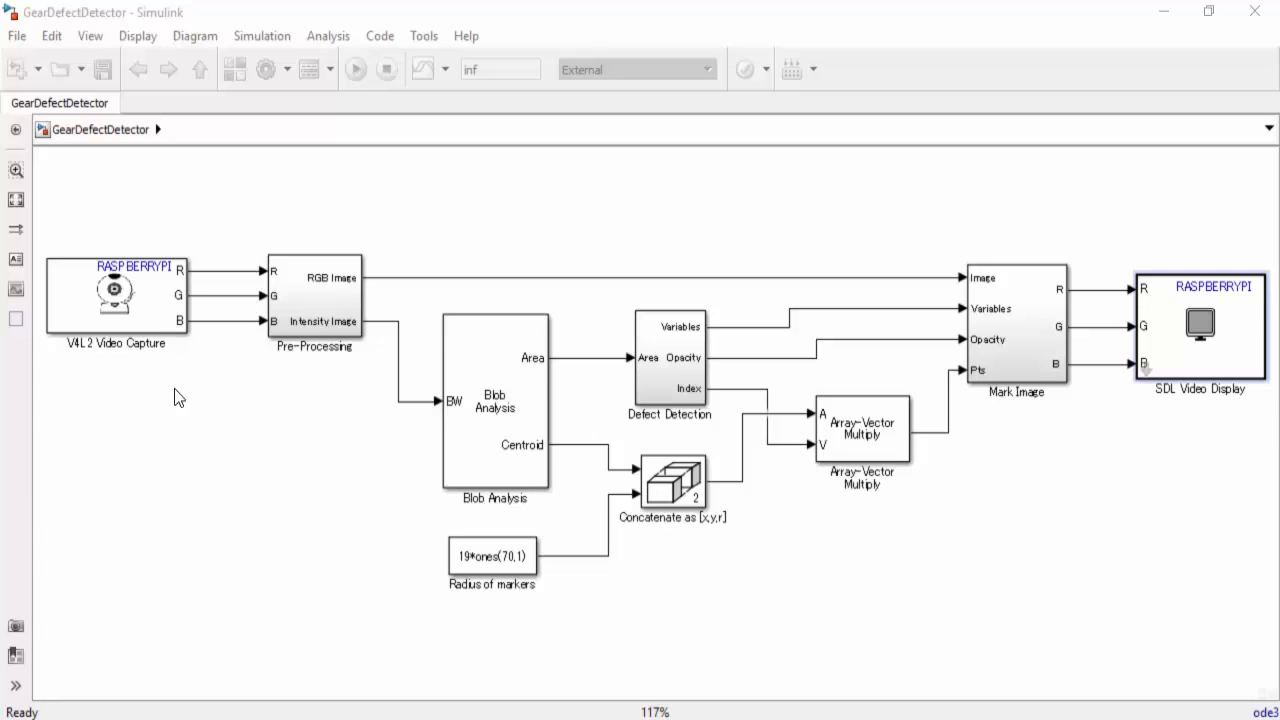
click(149, 330)
click(316, 315)
click(449, 401)
click(658, 369)
click(1012, 344)
click(655, 399)
click(1012, 362)
click(1177, 345)
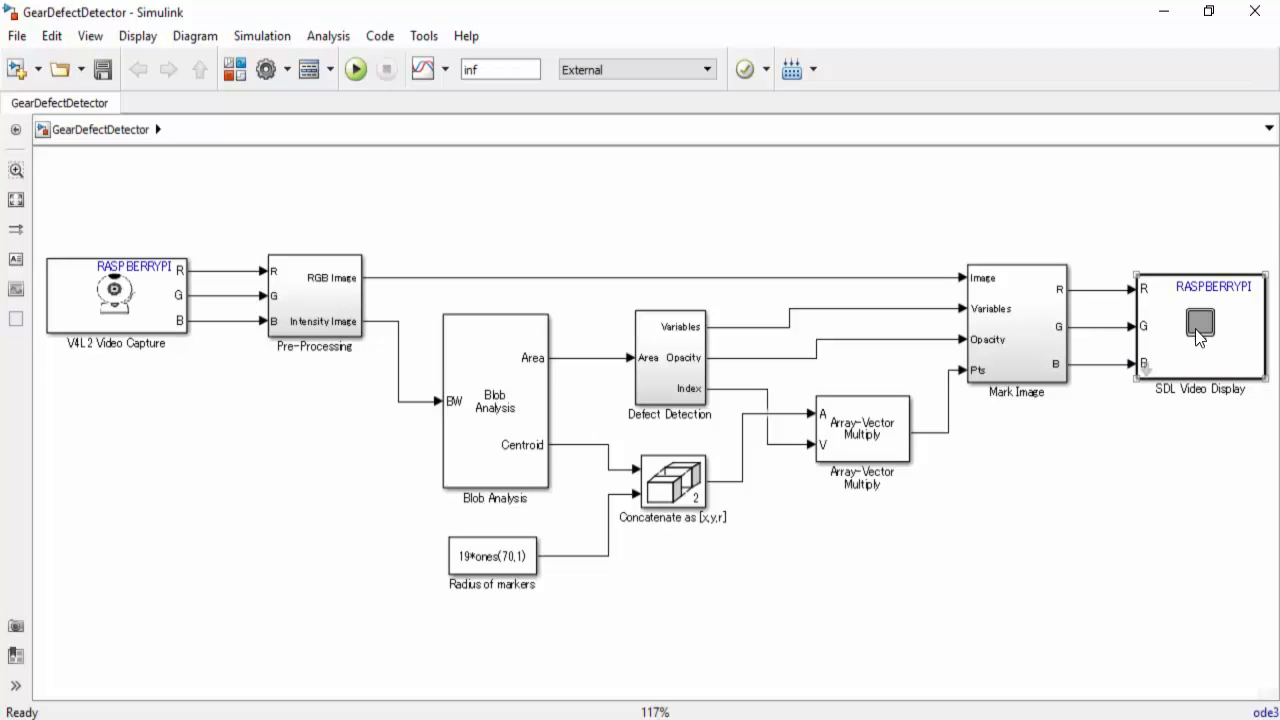
click(1017, 244)
click(658, 72)
click(637, 156)
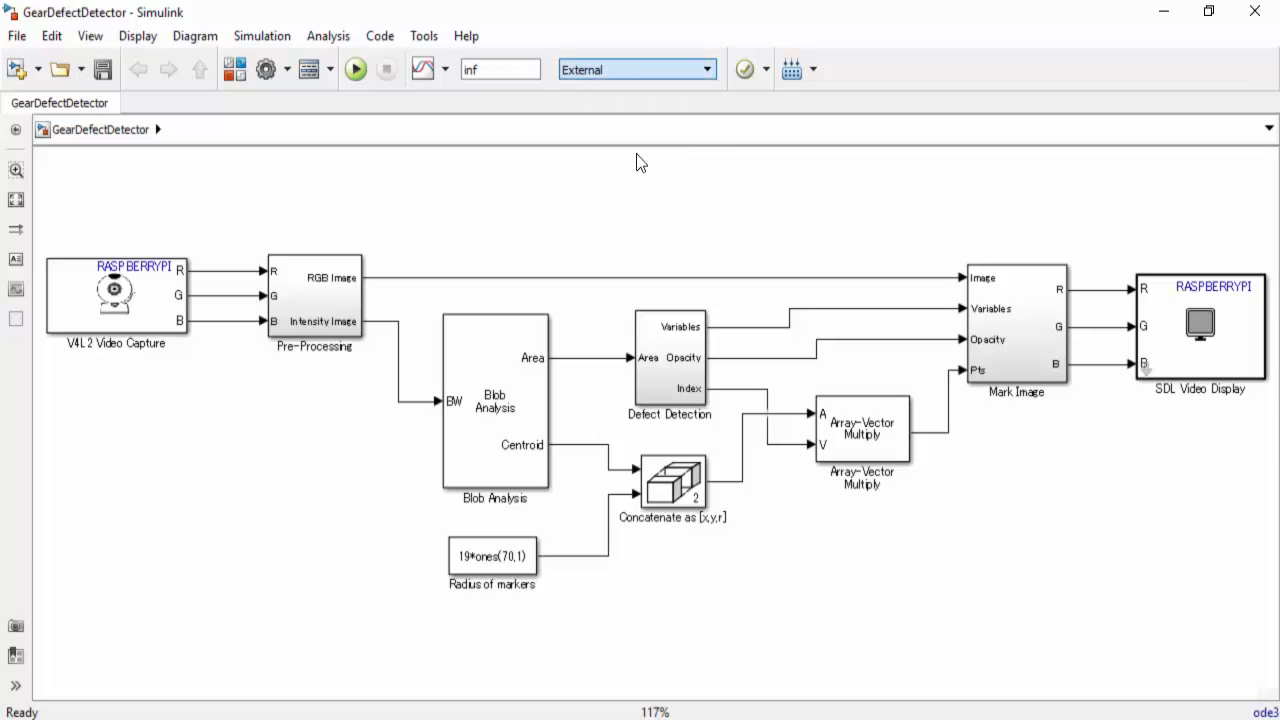
key(shift+Tab)
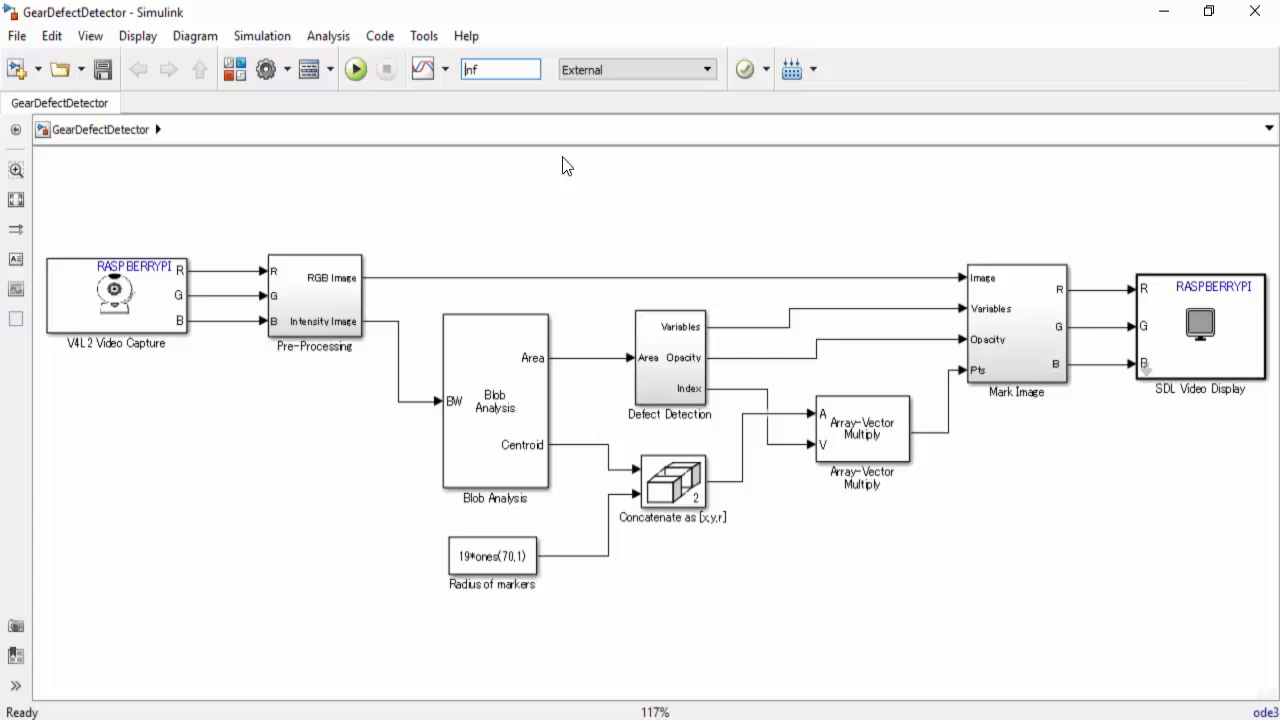
click(561, 173)
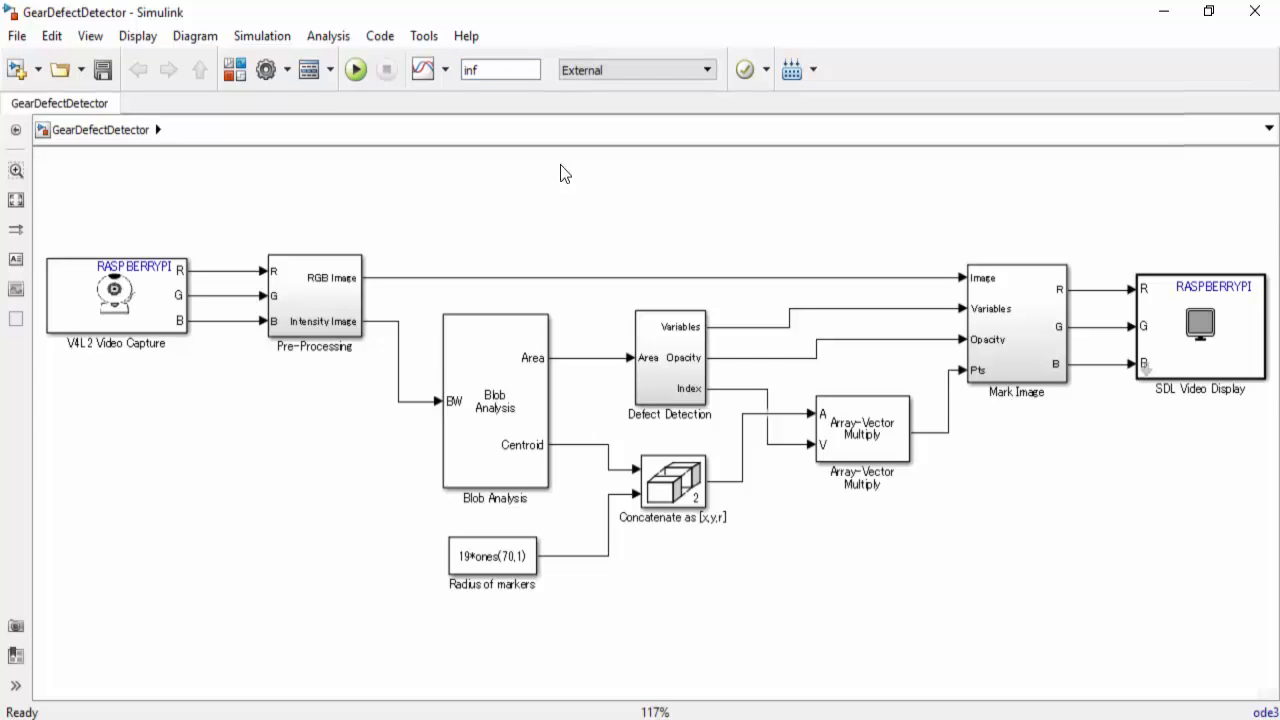
Step: Run the model and deploy it to the Raspberry Pi hardware in External mode
click(357, 79)
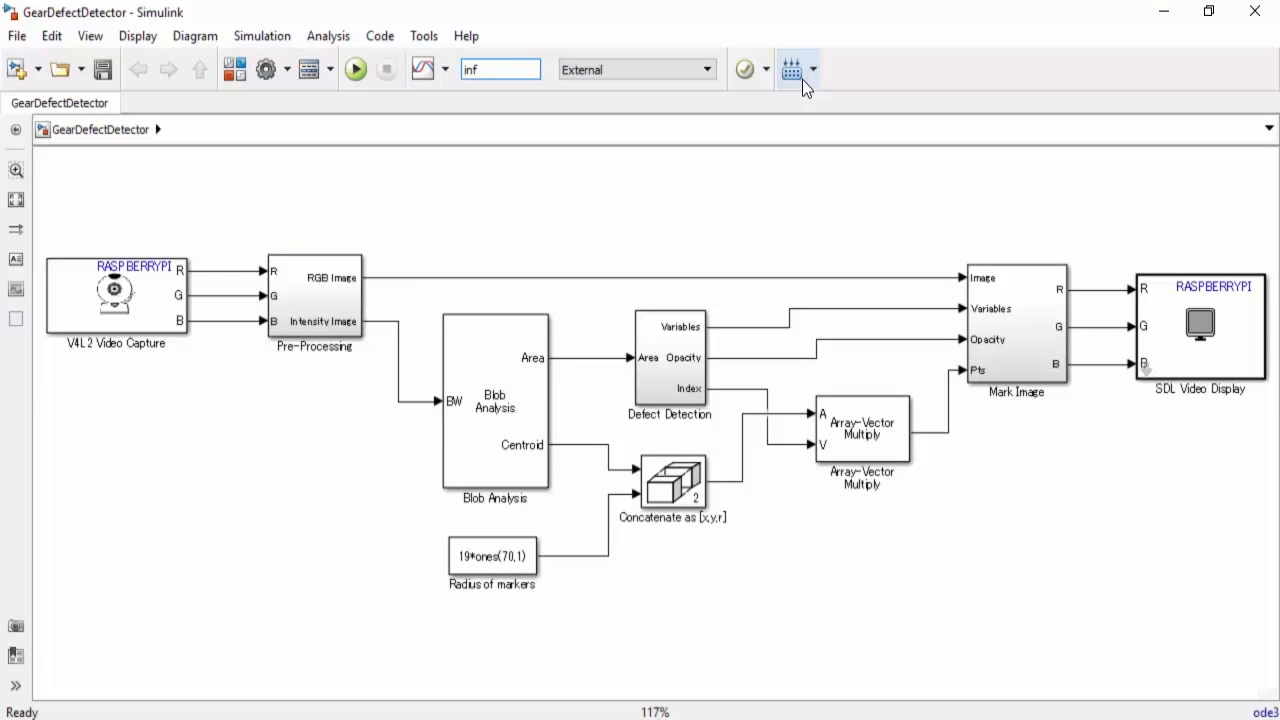
click(802, 79)
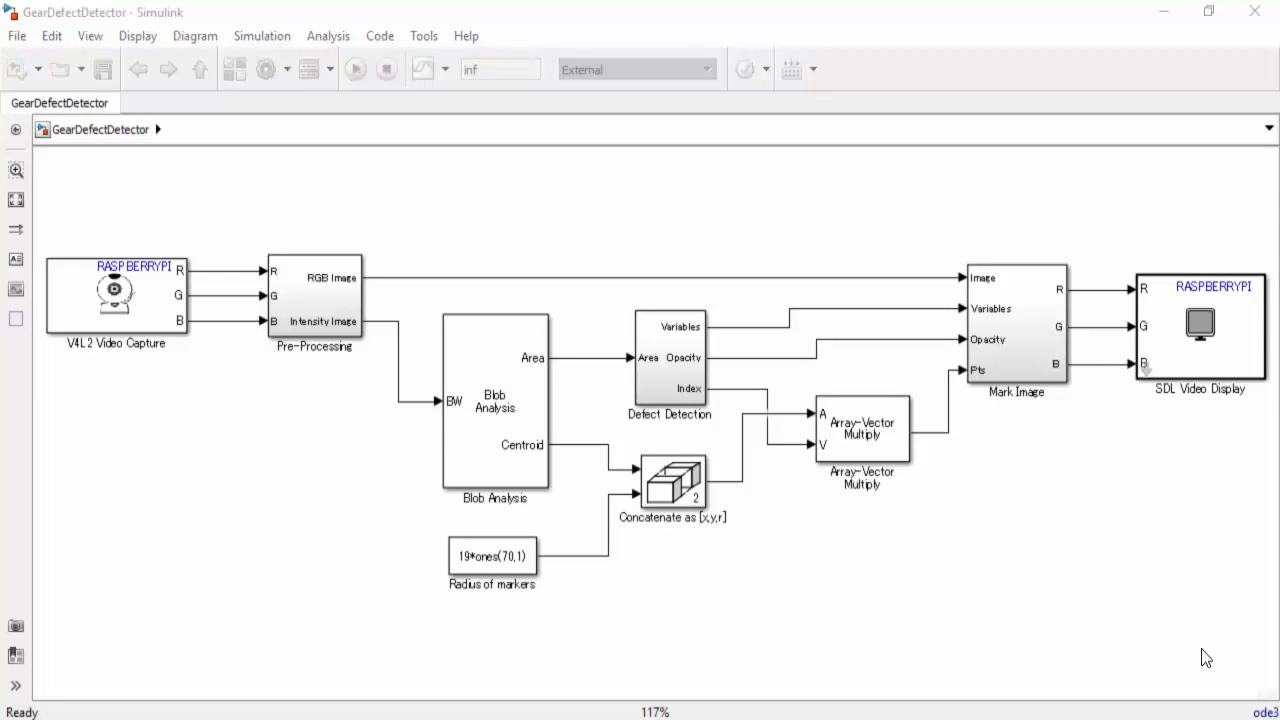